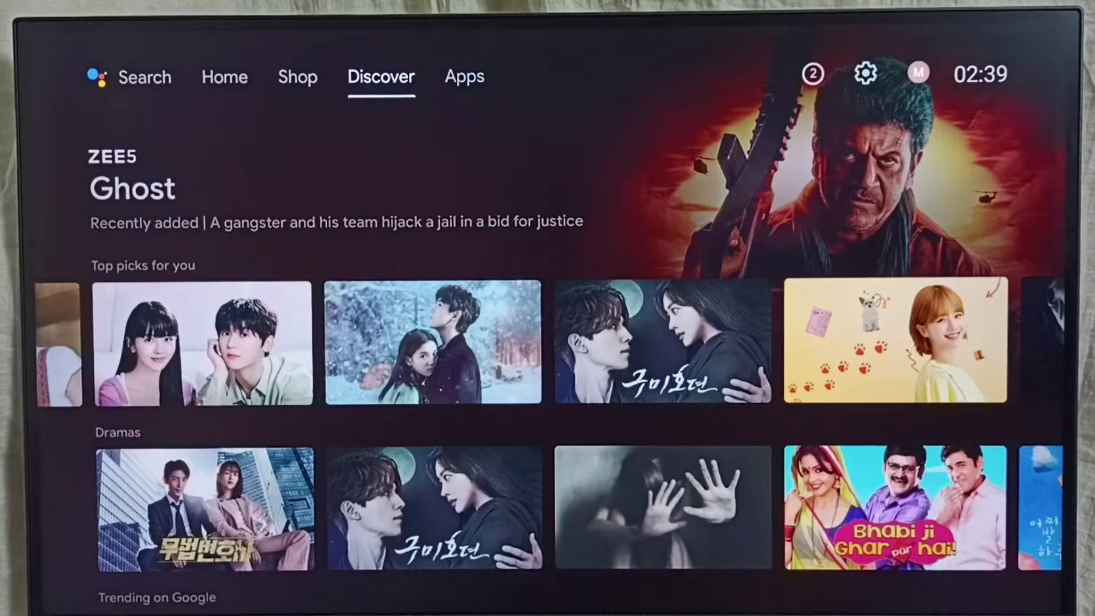
From the Apps tab, open the Settings gear and its Device Preferences list.
key(Right)
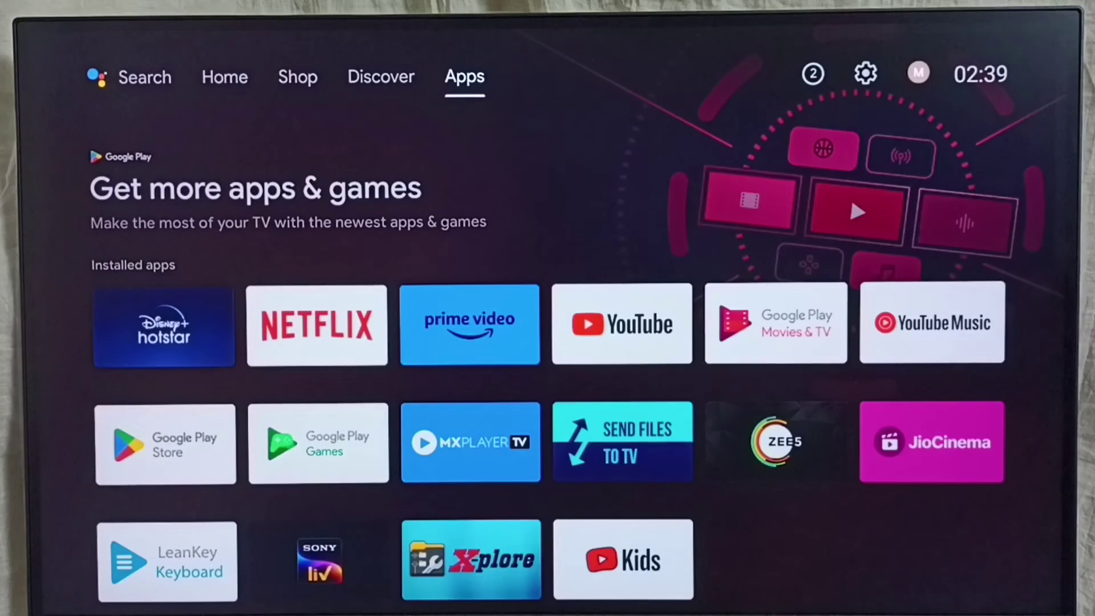
key(Right)
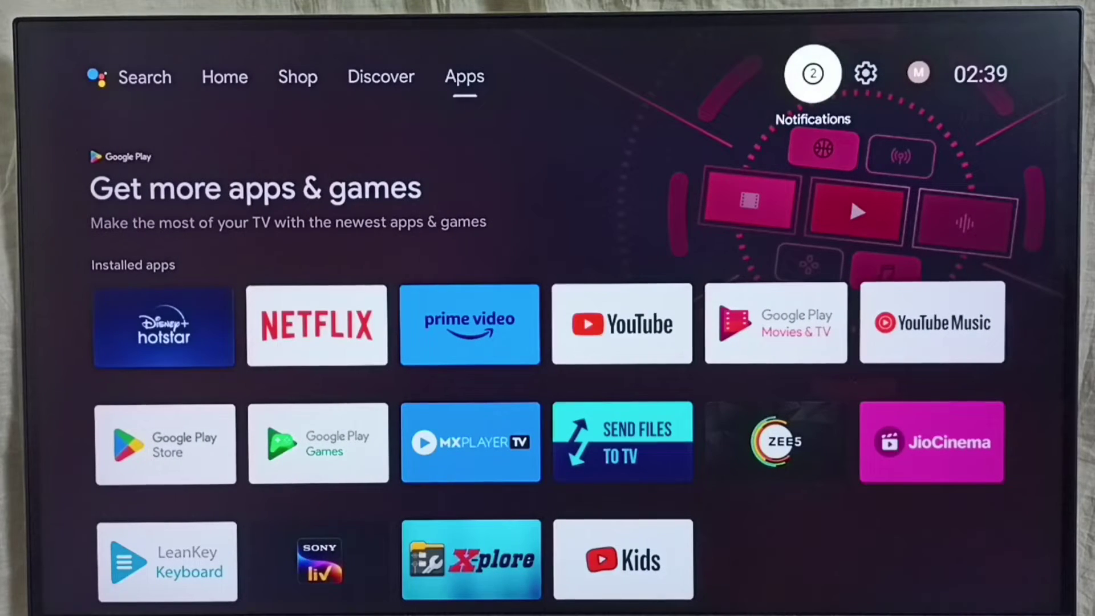
key(Left)
key(Right)
key(Right)
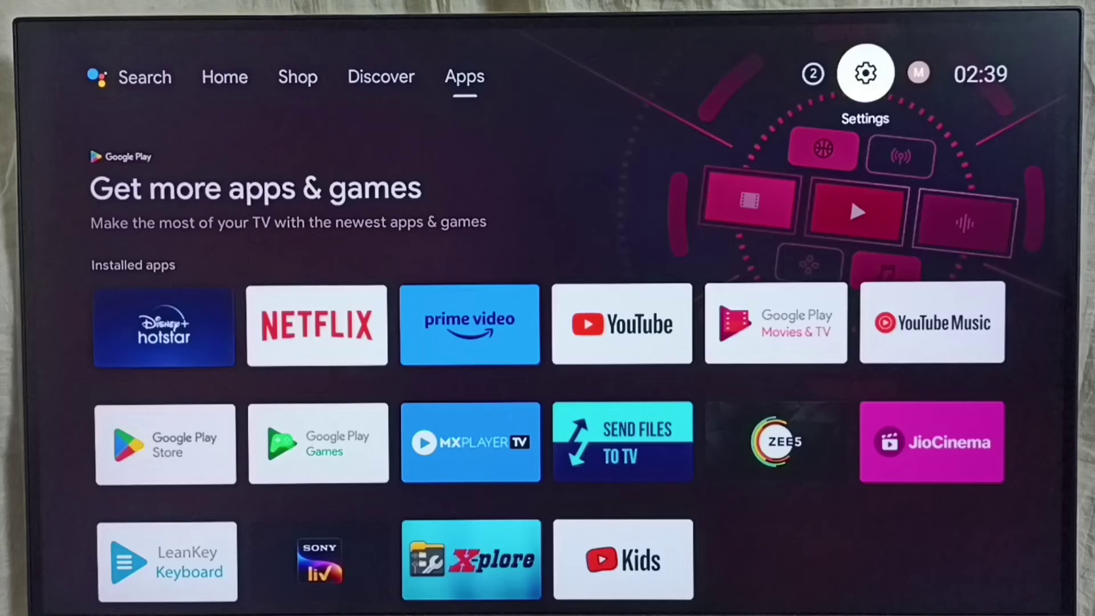
key(Return)
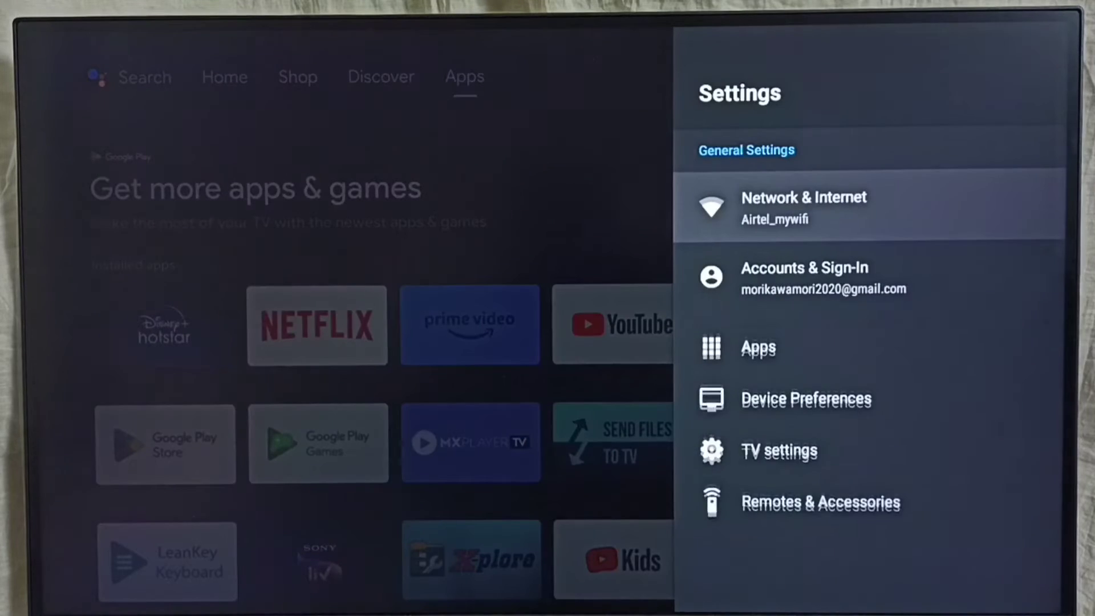
key(Down)
key(Down)
key(Down)
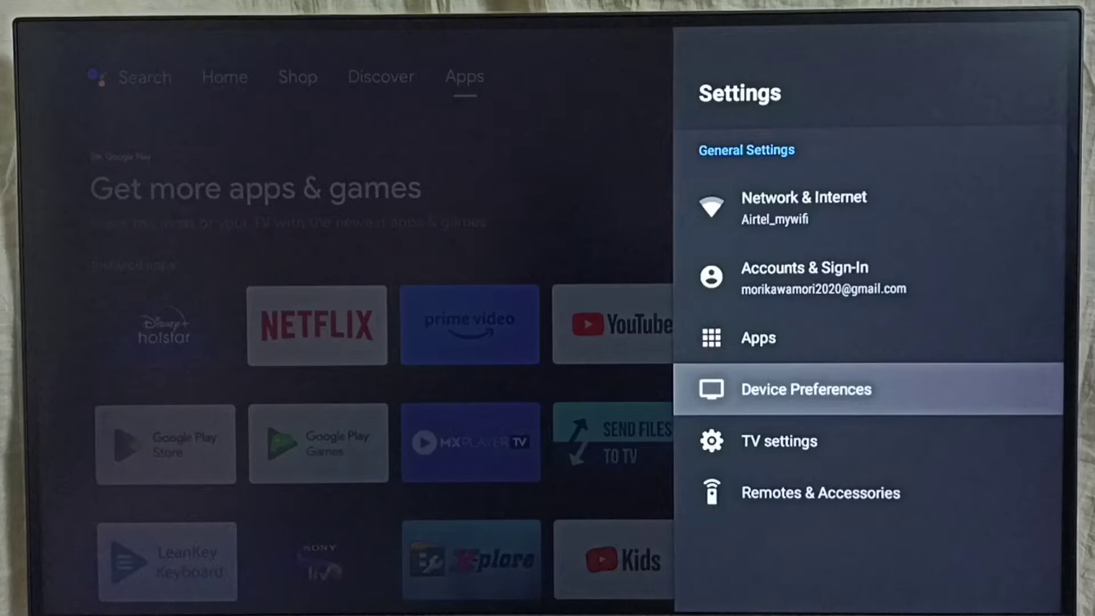
key(Return)
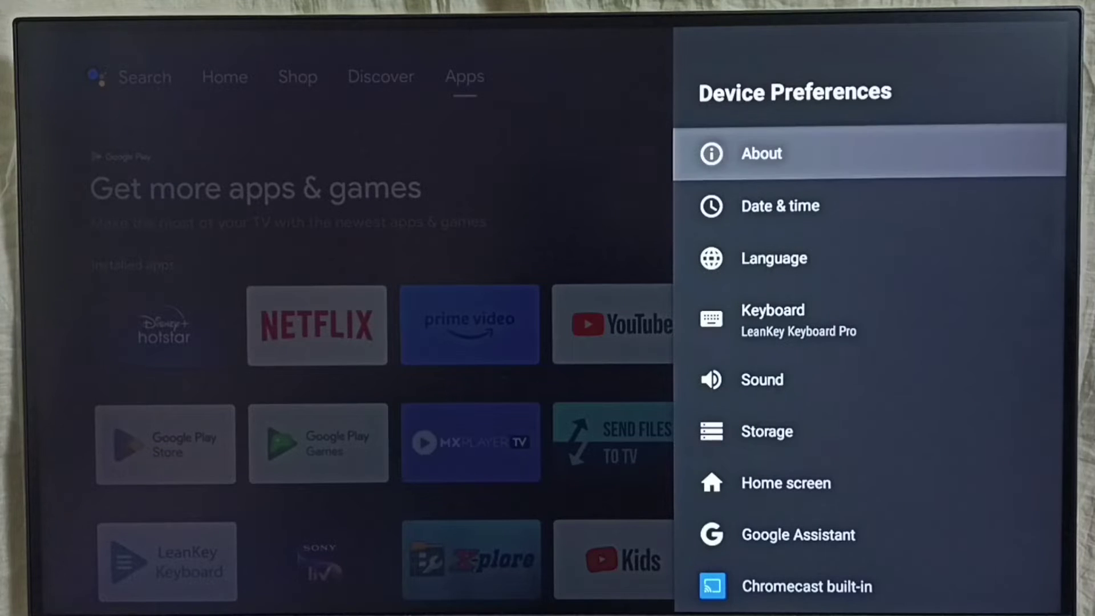
key(Return)
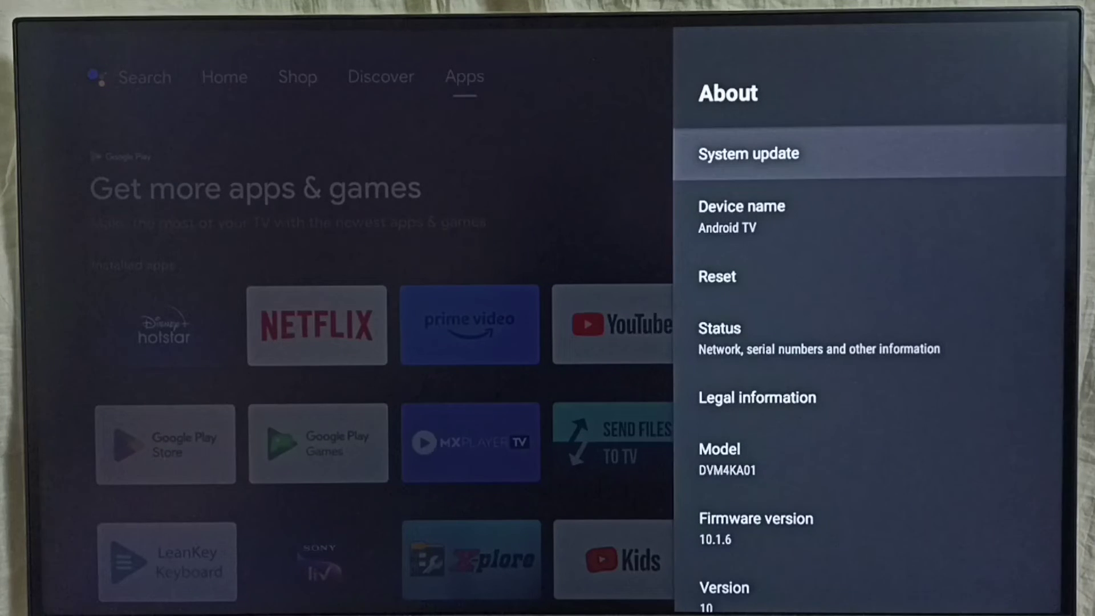
key(Down)
key(Down)
key(Down)
key(Down)
key(Down)
key(Down)
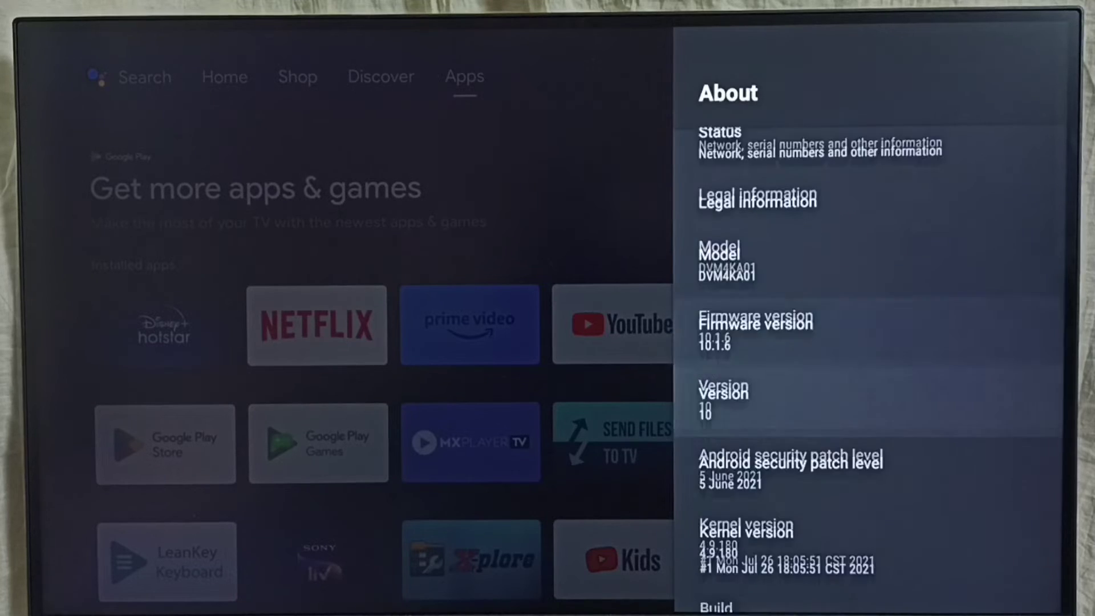
key(Down)
key(Up)
key(Down)
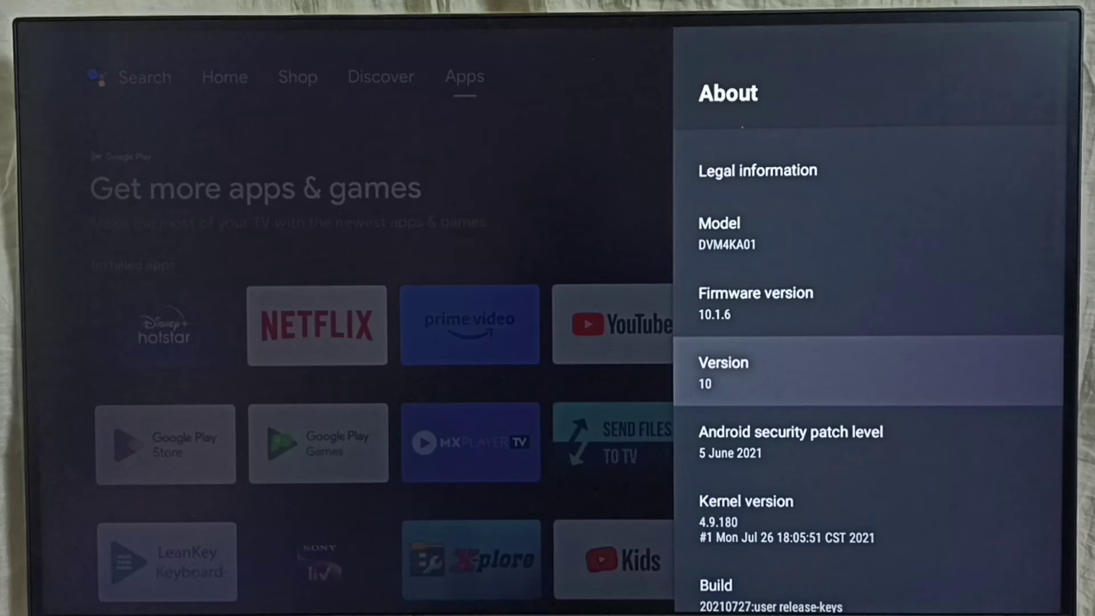
key(Up)
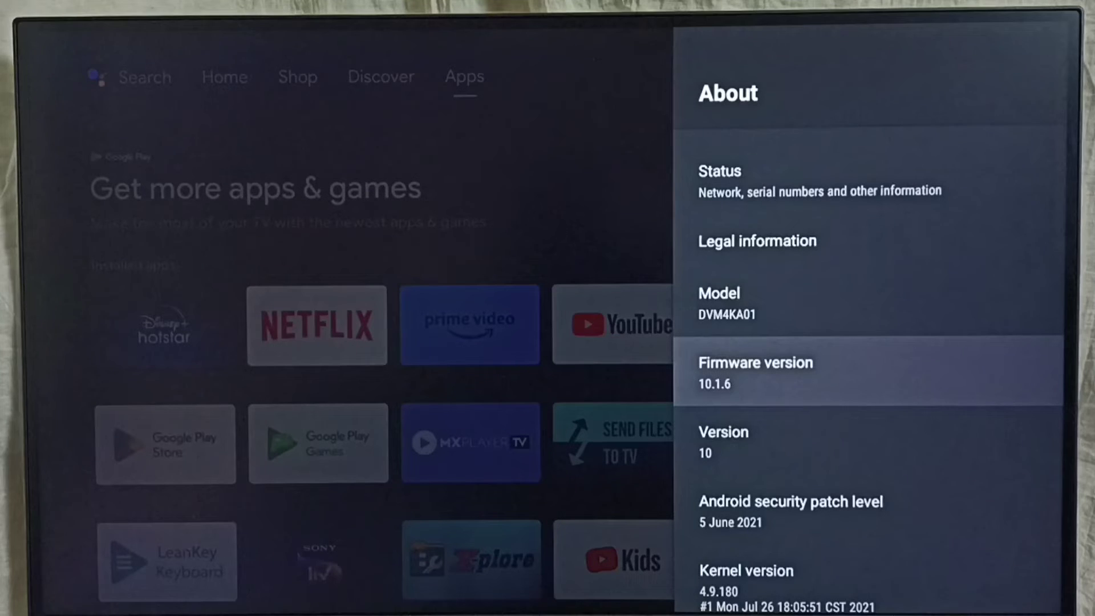
key(Up)
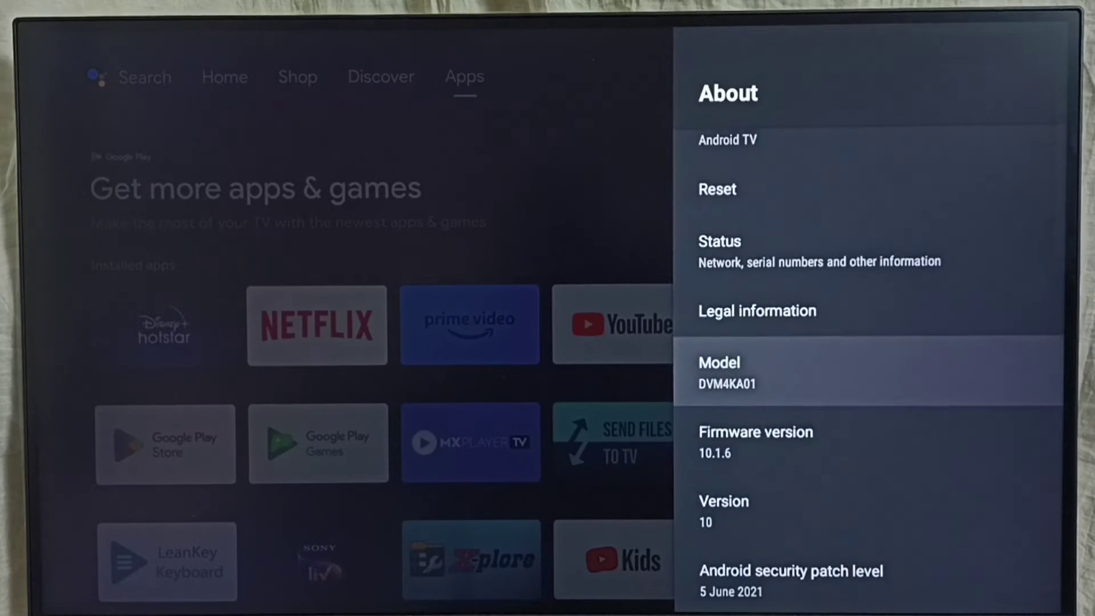
key(Up)
key(Up)
key(Up)
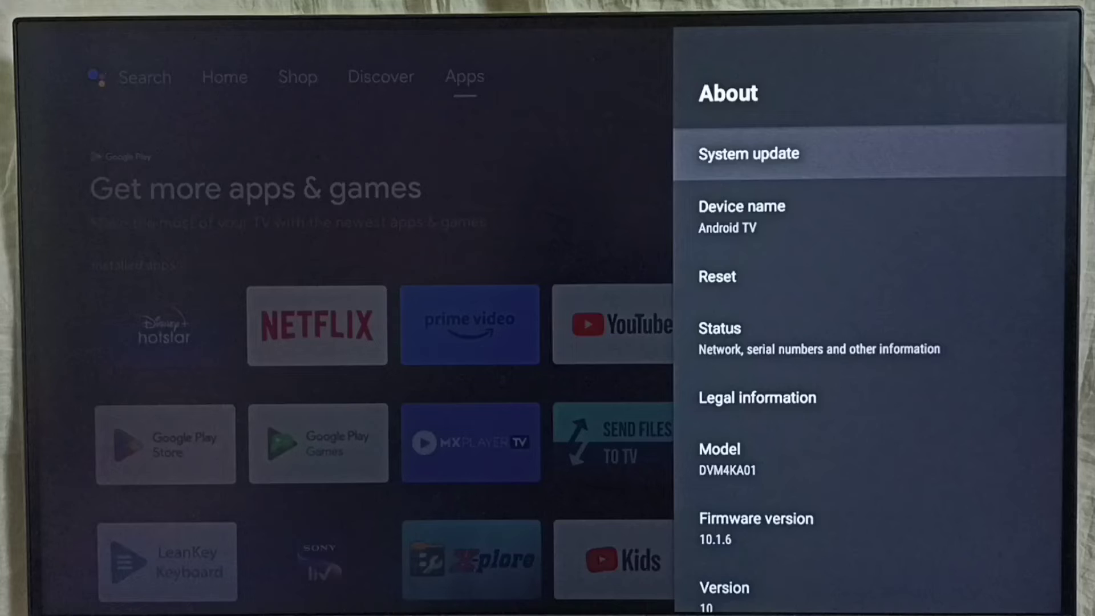
Start a system update check from the System update screen.
key(Return)
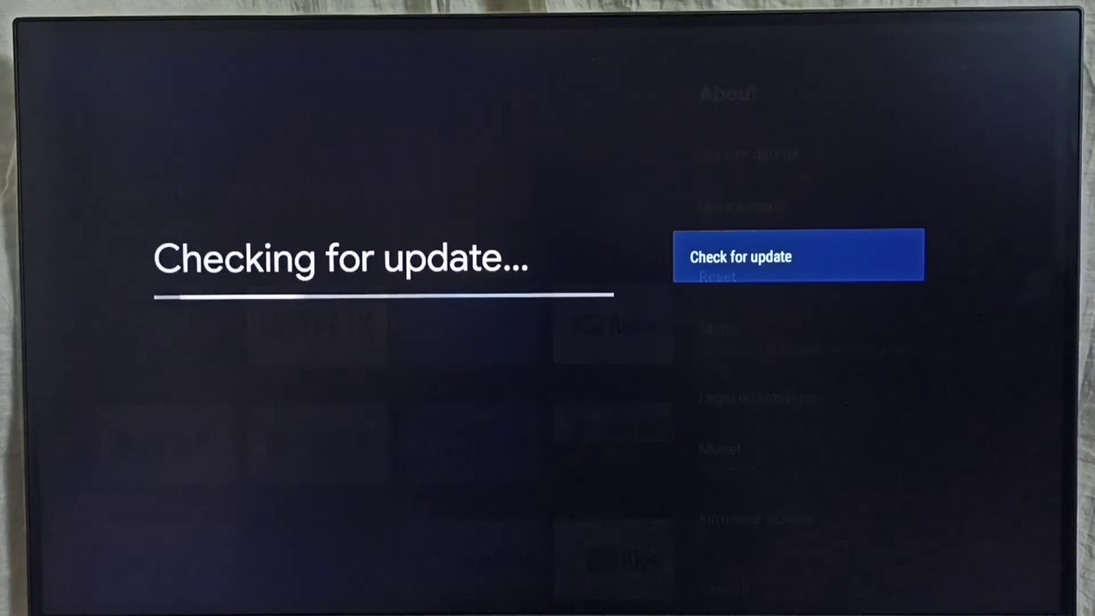